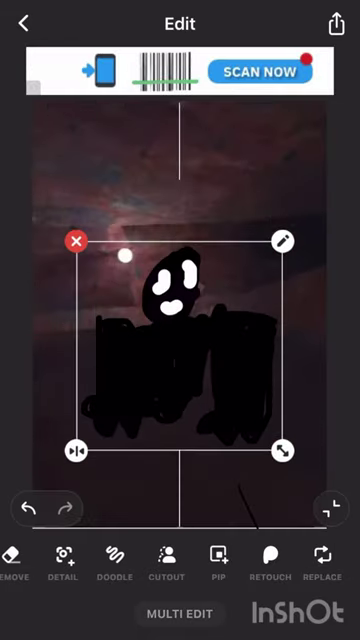
Drag the black doodled figure around the dark alley photo until it stands near the centre
mouse_move(180, 330)
mouse_down()
mouse_move(222, 356)
mouse_move(180, 348)
mouse_move(345, 290)
mouse_up()
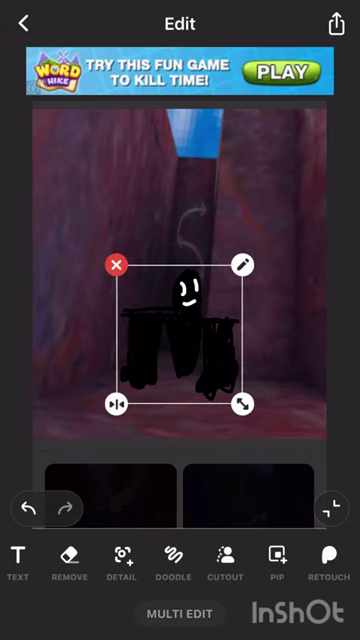
drag(180, 335, 147, 233)
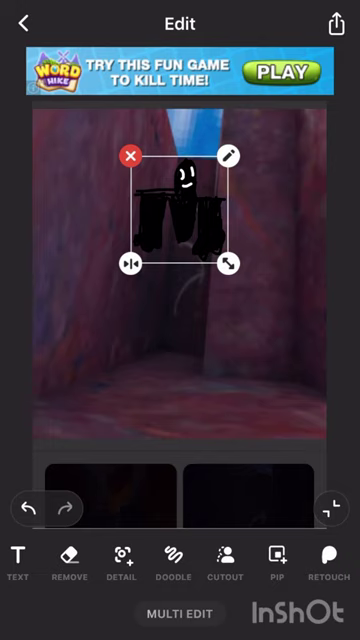
mouse_move(147, 233)
mouse_down()
mouse_move(156, 382)
mouse_move(174, 180)
mouse_move(185, 178)
mouse_up()
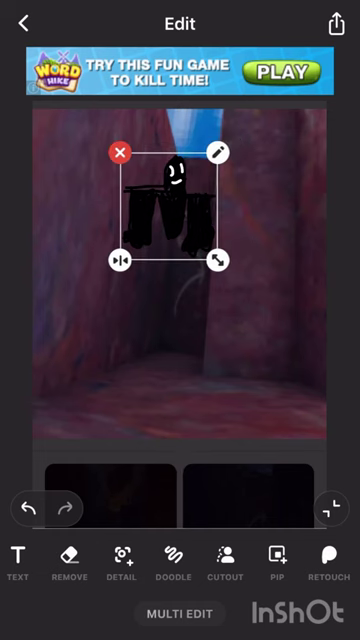
drag(185, 178, 180, 342)
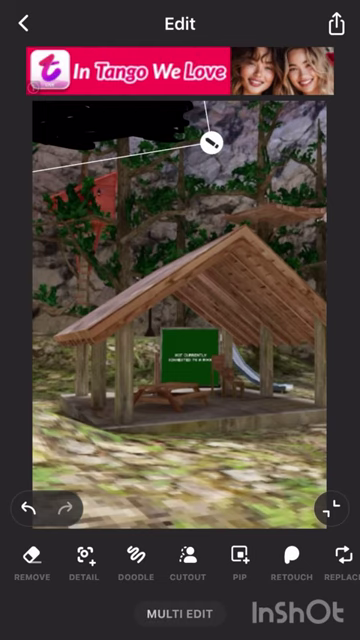
Rotate and enlarge the top black sticker, then reposition the bottom-left black character
mouse_move(285, 488)
mouse_down()
mouse_move(320, 520)
mouse_move(221, 505)
mouse_move(237, 525)
mouse_up()
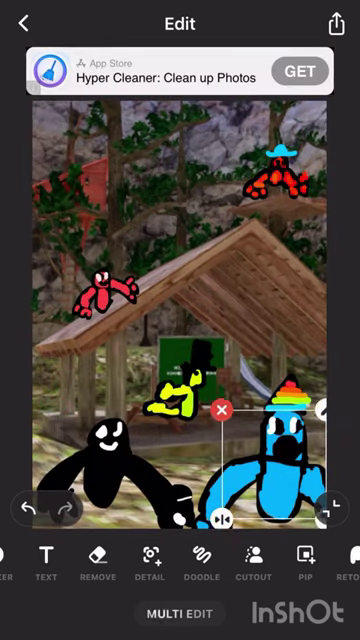
click(105, 460)
drag(210, 425, 153, 420)
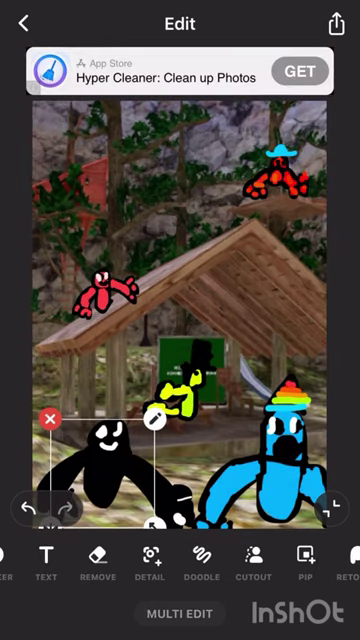
Move the red crab up under the roof, resize it, then select the yellow and red stickers
click(105, 295)
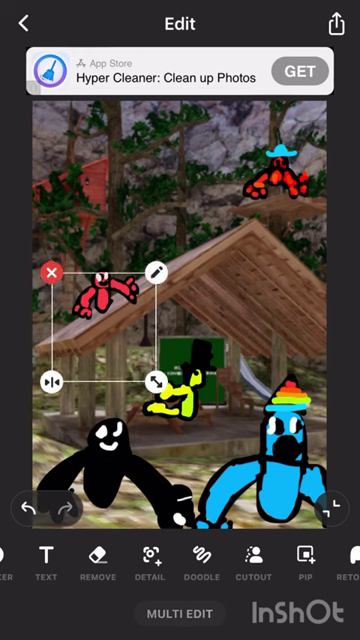
drag(105, 320, 120, 295)
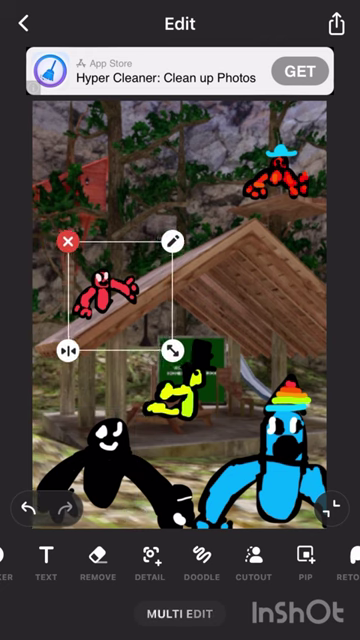
drag(172, 350, 160, 330)
click(180, 390)
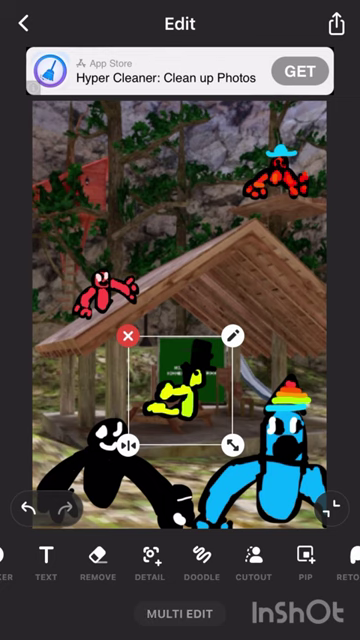
click(278, 178)
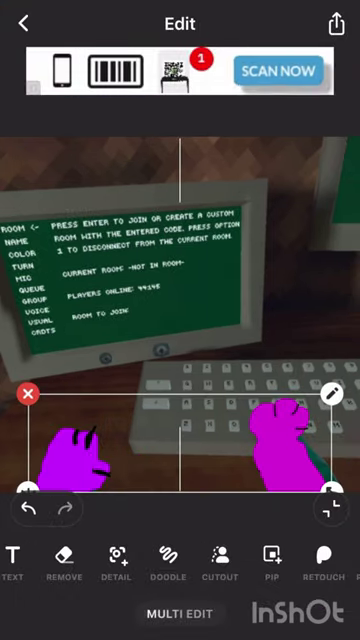
Nudge the purple paws sticker right and slightly resize it over the keyboard
drag(180, 440, 190, 440)
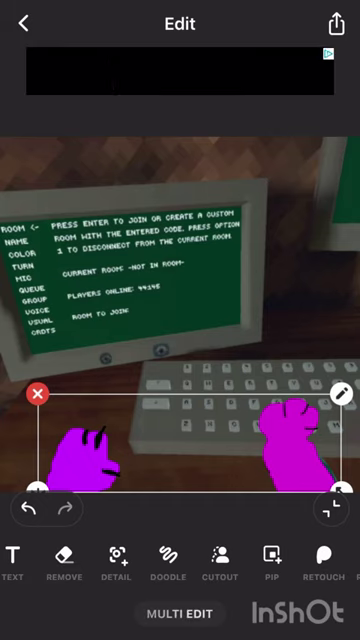
drag(180, 440, 200, 440)
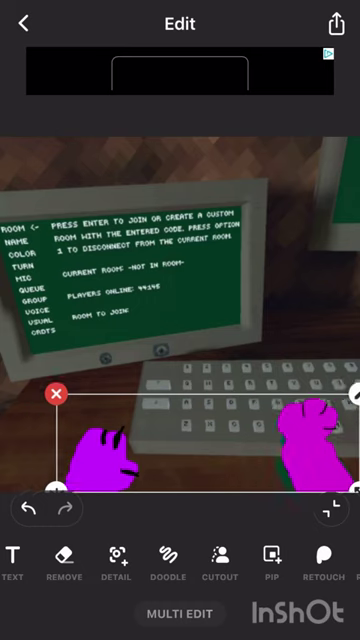